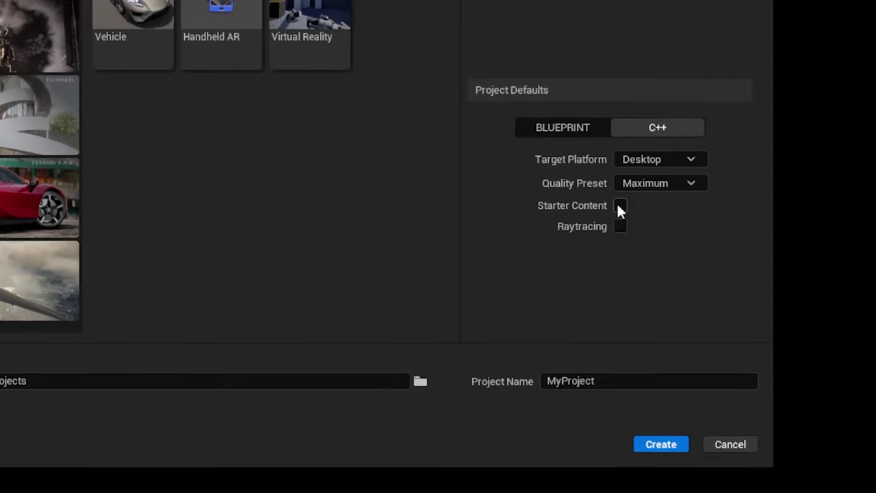
- Create a new project named FlappyBird with Starter Content included
click(620, 203)
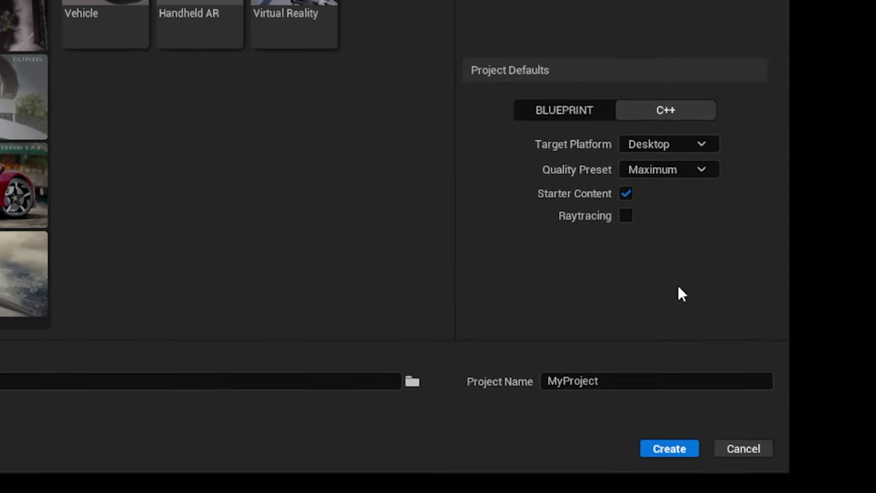
click(632, 383)
key(ctrl+a)
text(Flappy)
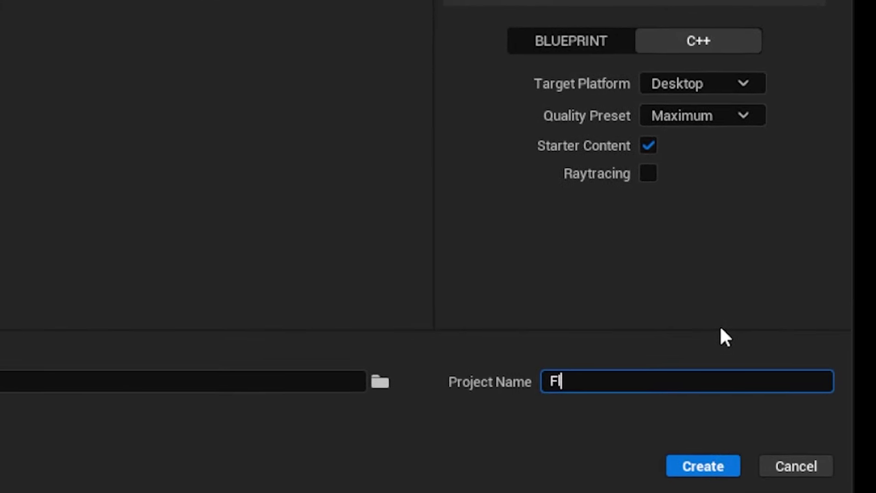
text(Bird)
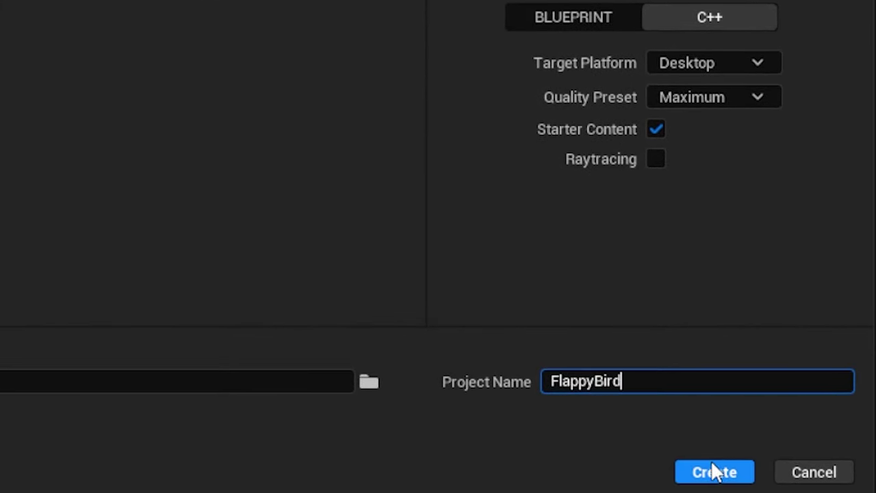
click(709, 475)
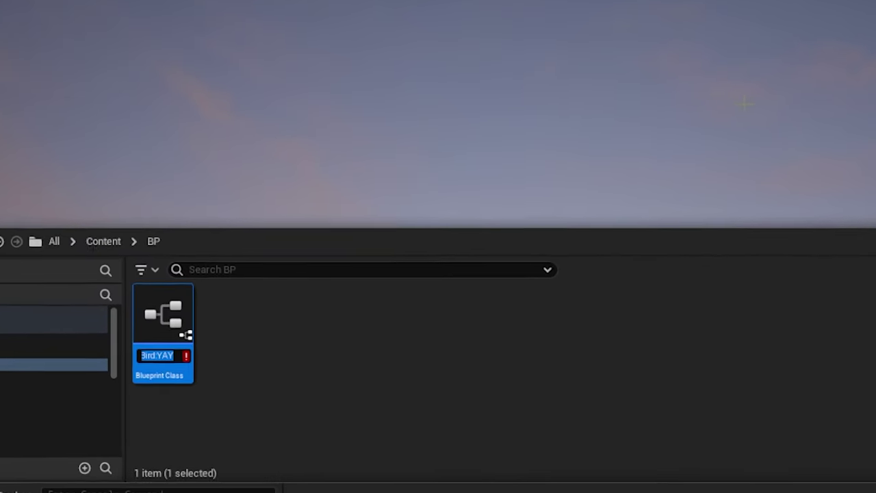
- Add Blueprint classes named TheBirdYAYA and ThePlatform
text(TheBirdY)
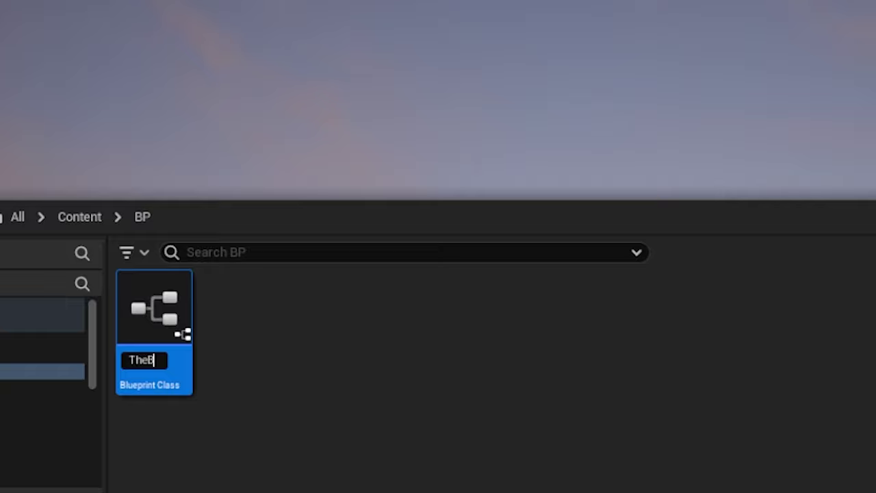
text(The)
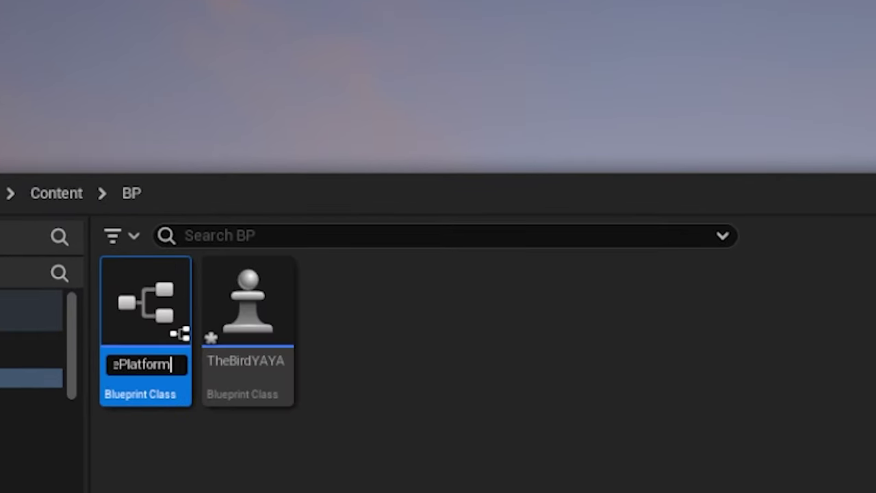
key(Return)
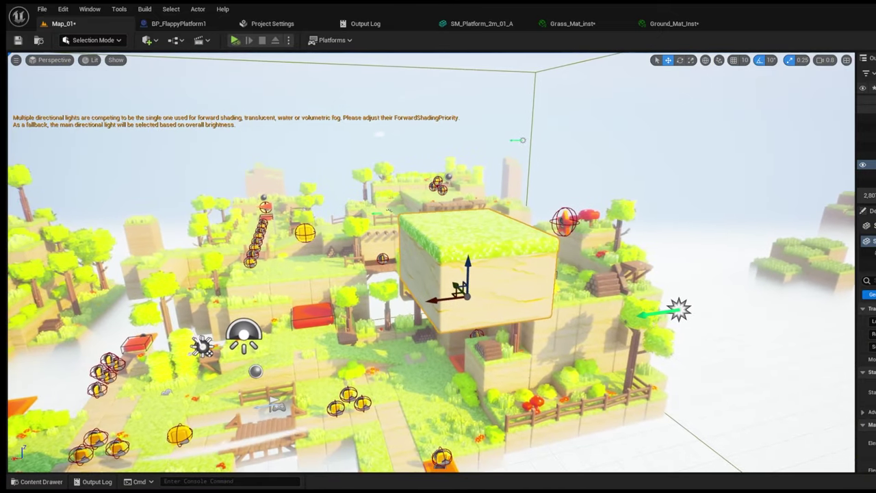
- Slide the platform block left and stretch it into a long, tall slab along X and Z
drag(438, 294, 137, 352)
right_drag(438, 274, 438, 246)
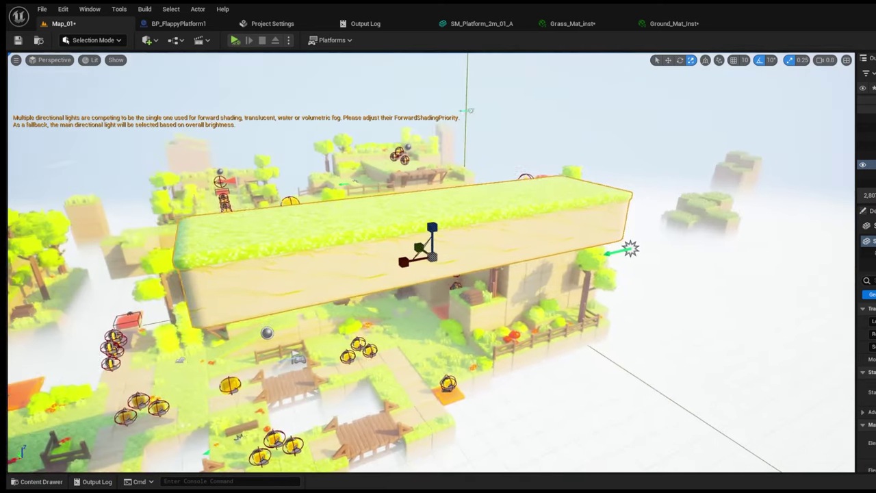
drag(432, 227, 432, 171)
key(f)
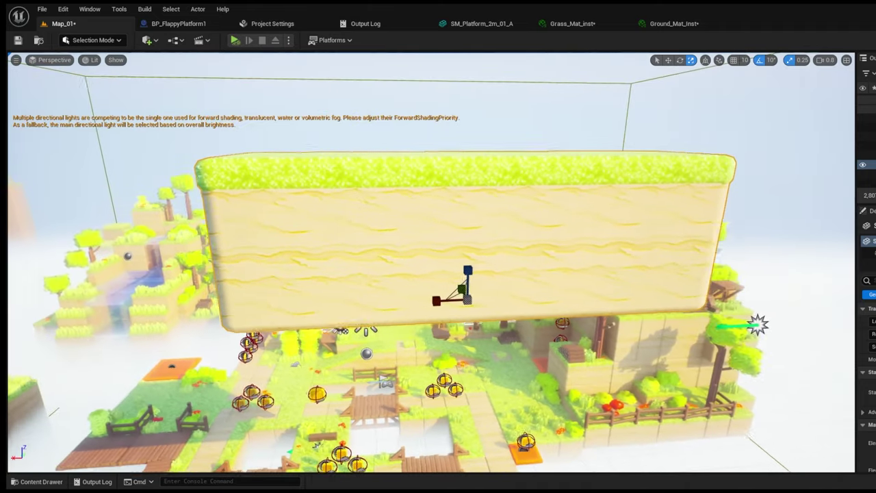
right_drag(437, 274, 438, 308)
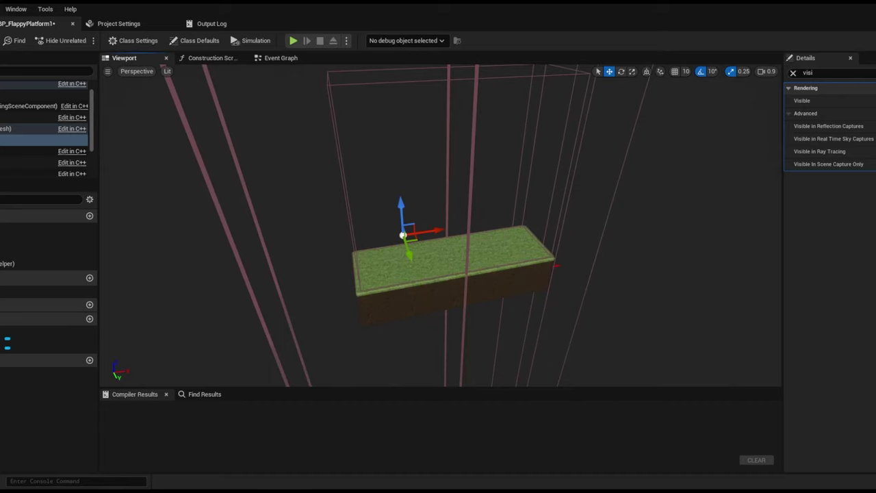
- Bring the viewport closer to the grass slab
mouse_move(438, 226)
right_down()
mouse_move(438, 213)
mouse_move(410, 226)
mouse_move(465, 226)
mouse_move(424, 226)
mouse_move(452, 226)
right_up()
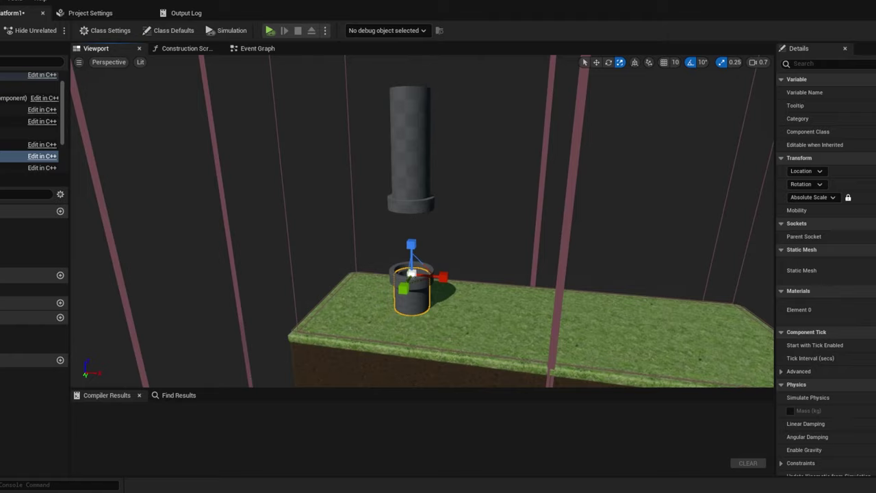
key(alt+s)
key(alt+s)
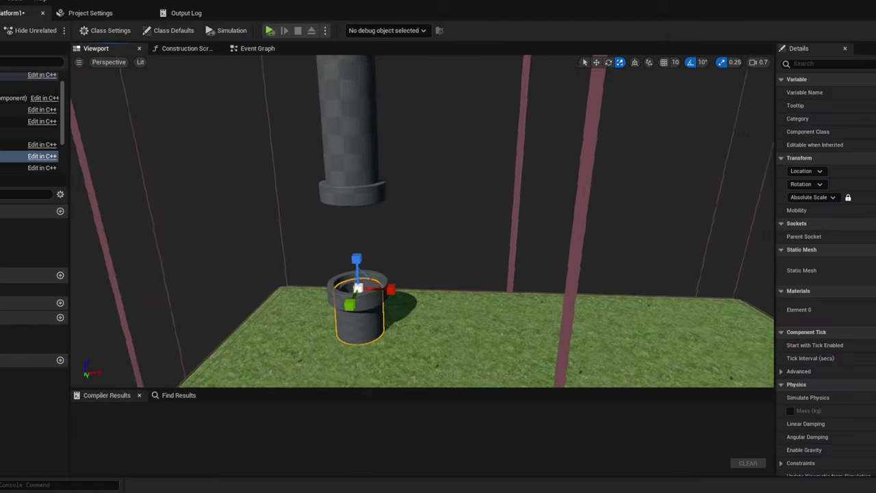
key(alt+s)
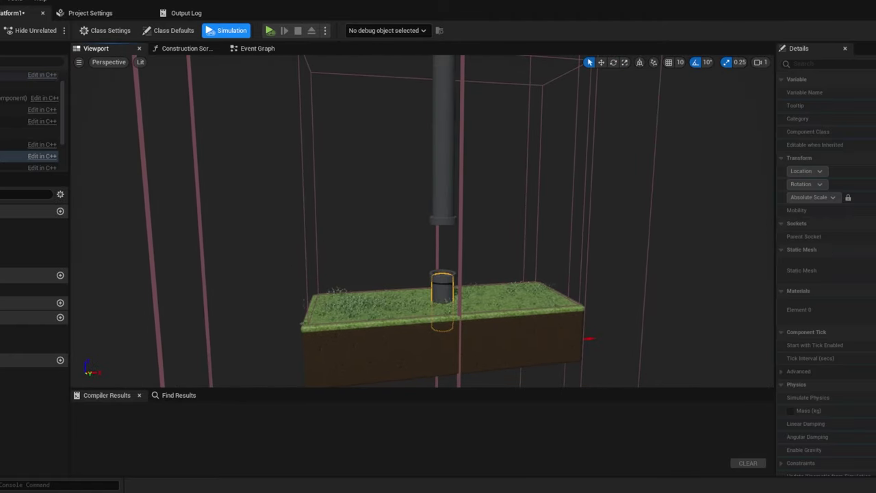
key(alt+s)
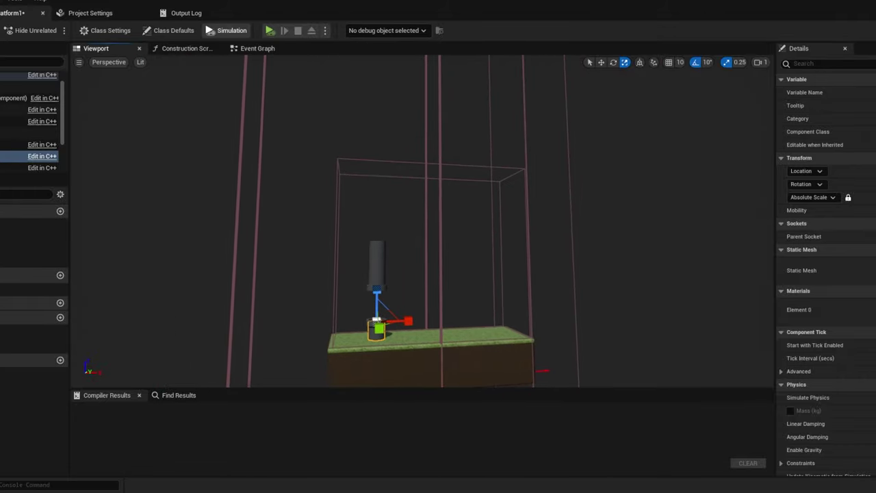
key(alt+s)
key(alt+s)
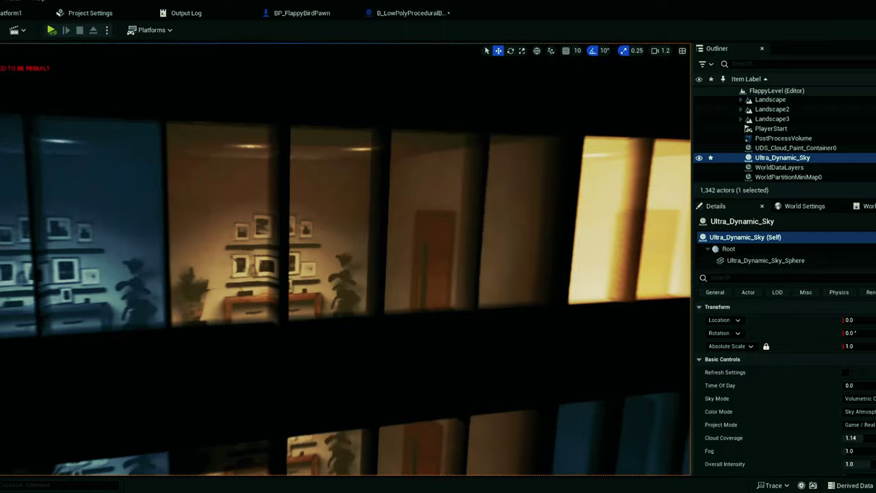
- Zoom the level view and switch the viewport to wireframe display
scroll(346, 260, up, 2)
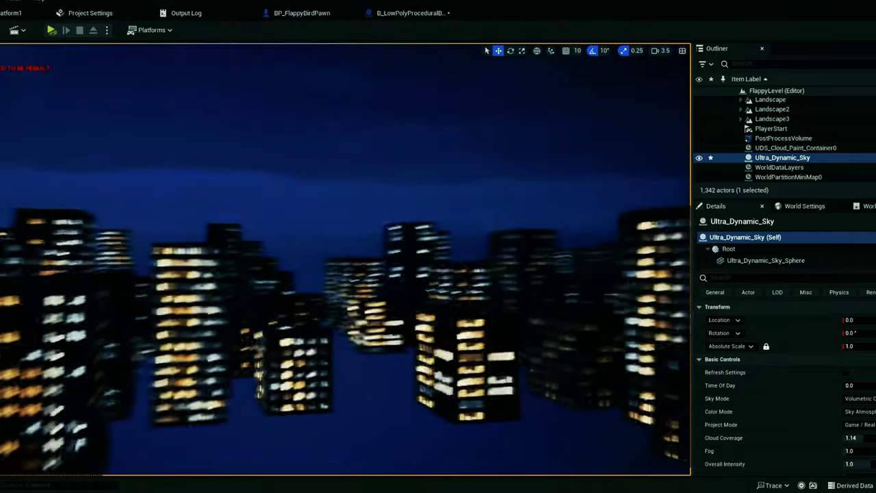
scroll(345, 260, up, 1)
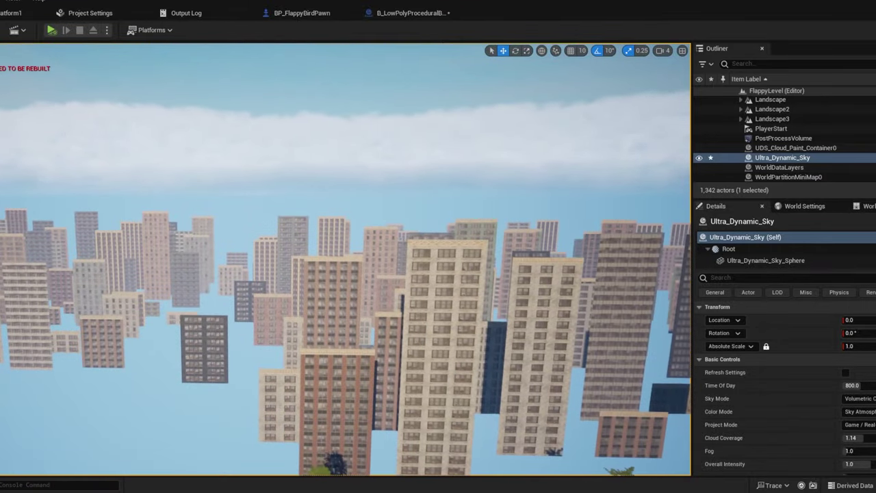
key(F1)
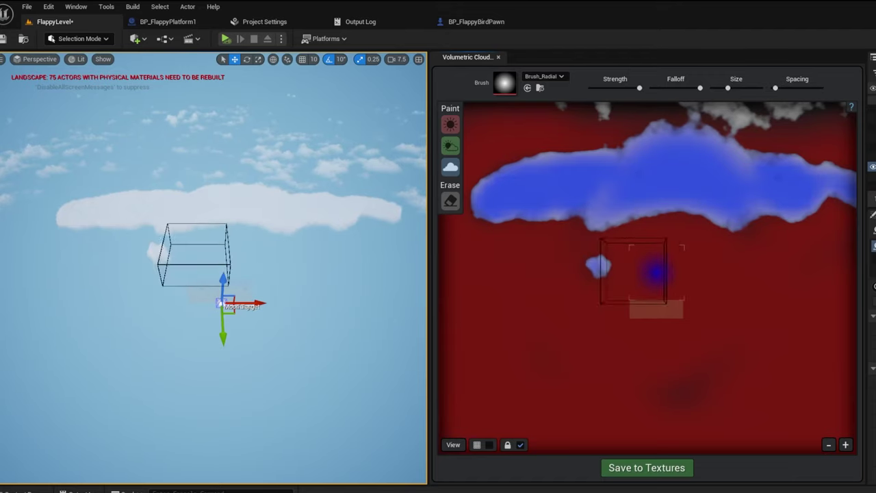
- Paint a new cloud stroke beside the large cloud on the cloud canvas
mouse_move(576, 316)
mouse_down()
mouse_move(604, 354)
mouse_move(662, 371)
mouse_move(701, 360)
mouse_move(739, 307)
mouse_up()
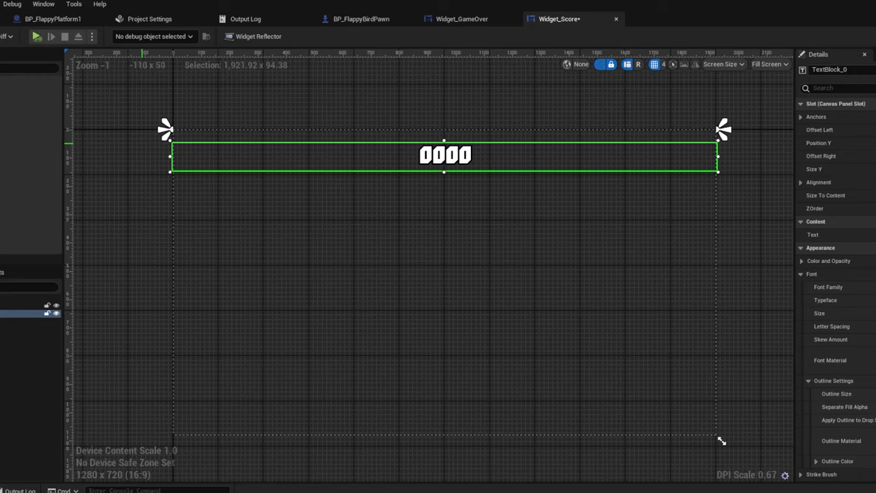
- Resize the Widget_Score preview area
drag(719, 442, 746, 424)
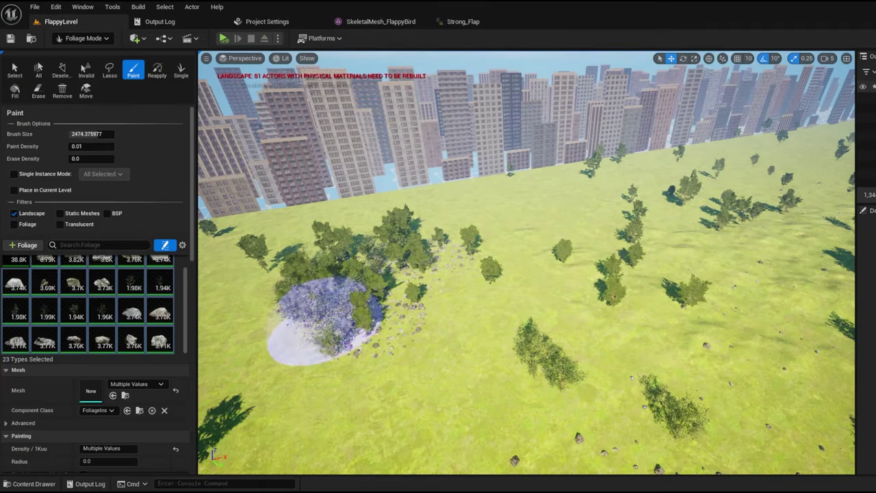
- Paint trees and rocks across the landscape, sweeping from left to right
mouse_move(325, 318)
mouse_down()
mouse_move(423, 376)
mouse_move(604, 224)
mouse_move(504, 233)
mouse_up()
mouse_move(435, 284)
mouse_down()
mouse_move(729, 294)
mouse_move(715, 195)
mouse_up()
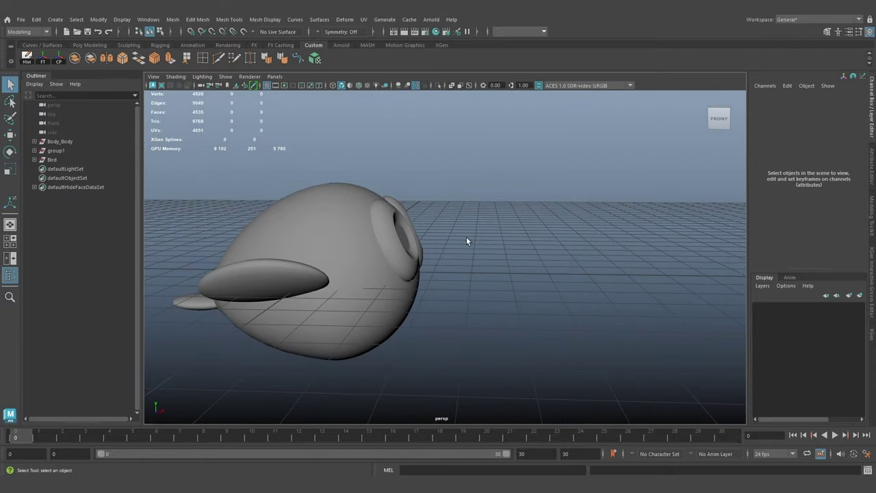
- Orbit the perspective view around to see the bird's face
alt+drag(506, 288, 447, 288)
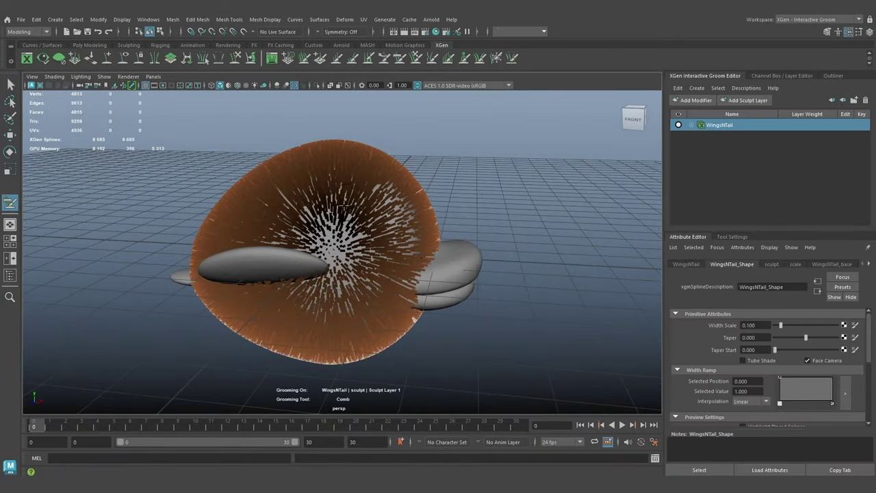
- Switch to the comb tool and inspect the groomed bird from several angles
click(731, 236)
alt+drag(411, 287, 416, 329)
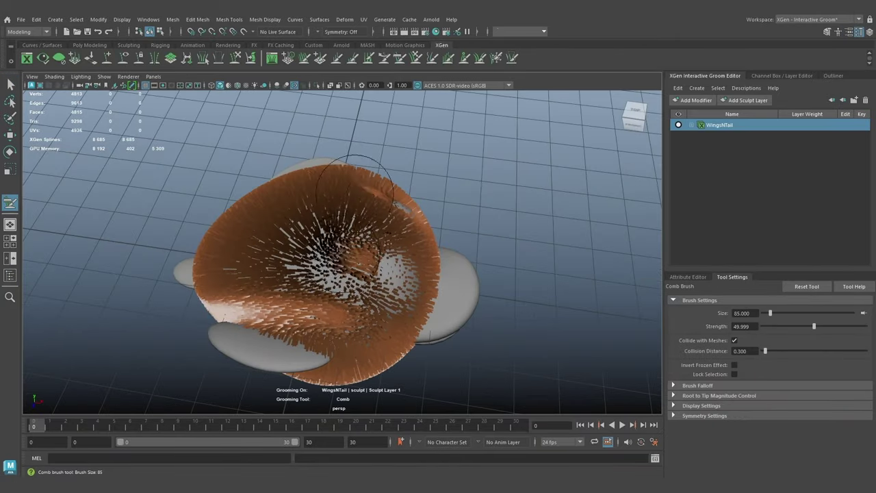
alt+drag(354, 187, 369, 251)
alt+drag(405, 279, 452, 246)
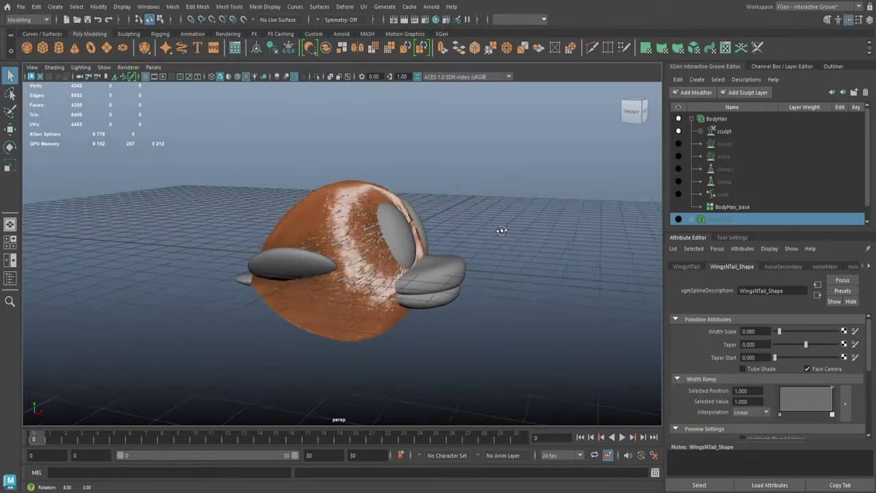
alt+drag(500, 226, 766, 346)
- Select the BodyHair description and inspect the fluffy body fur up close
click(716, 119)
scroll(520, 225, up, 3)
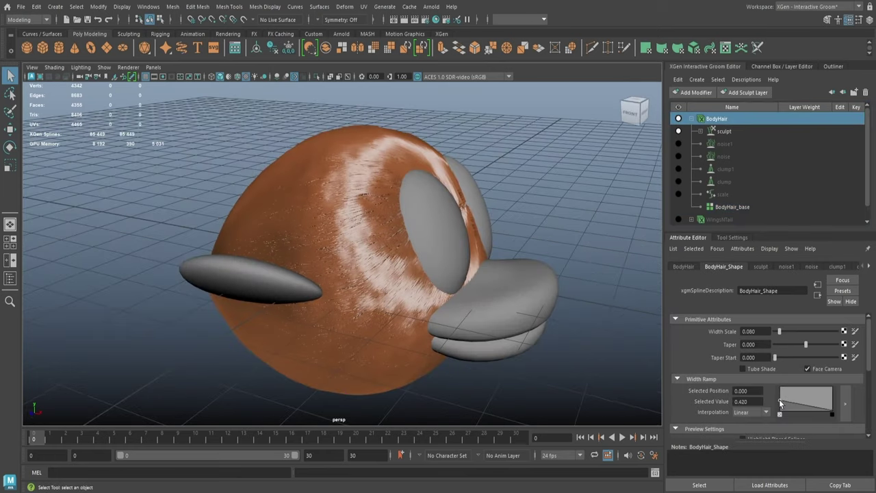
alt+drag(520, 226, 553, 231)
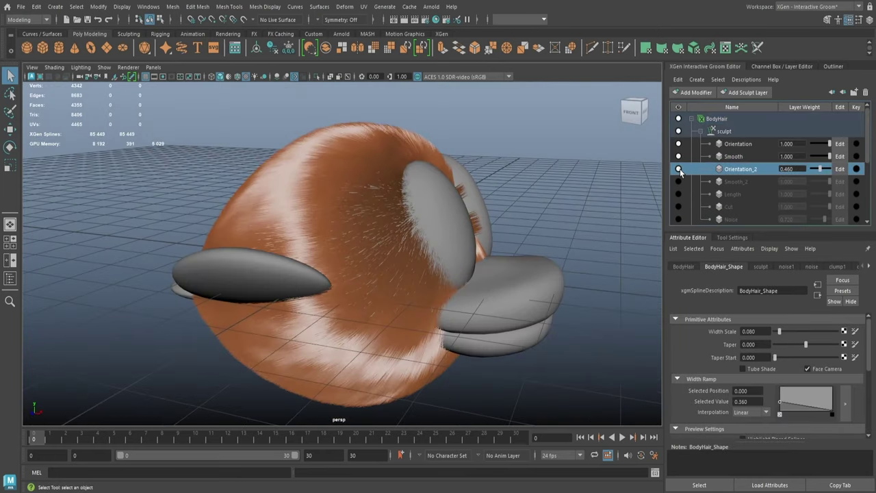
alt+drag(588, 219, 614, 213)
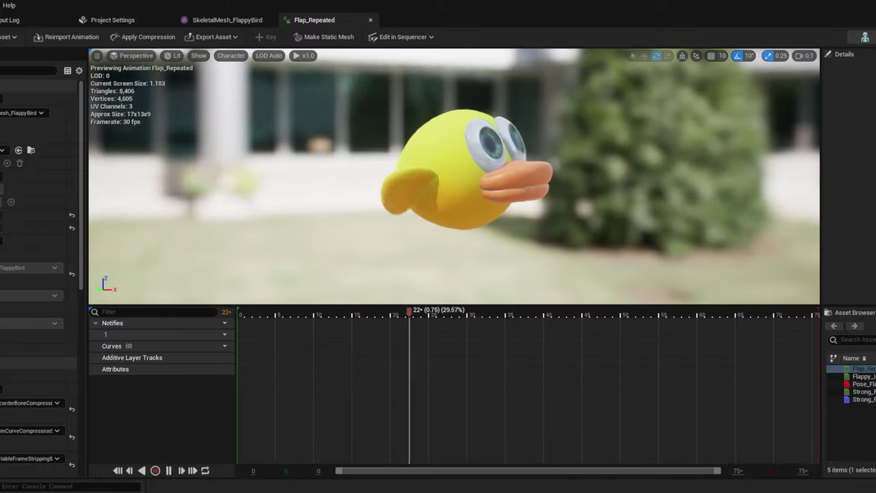
- Preview the Strong_Flap animation on the bird mesh
click(860, 391)
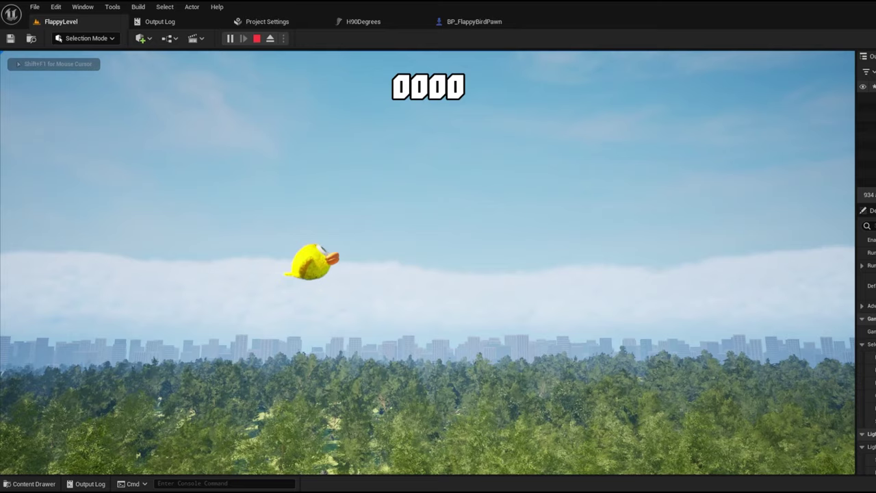
- Flap the furry bird through the pipe gaps until the score reads 0007
key(Up)
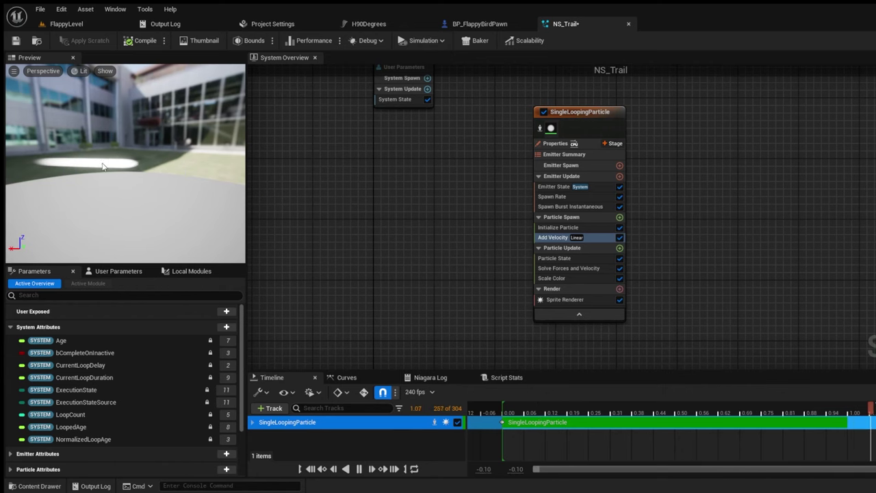
- Orbit the NS_Trail effect preview and the bird view to check the wind trails
drag(102, 167, 171, 171)
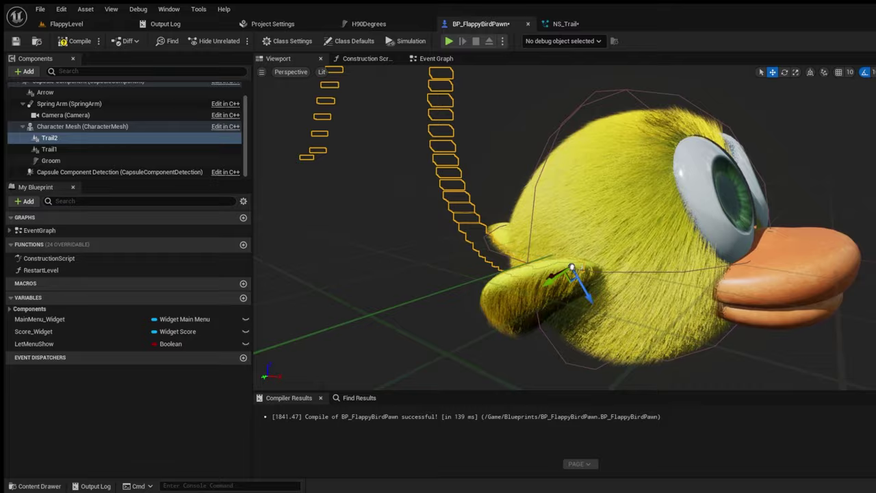
drag(547, 240, 602, 236)
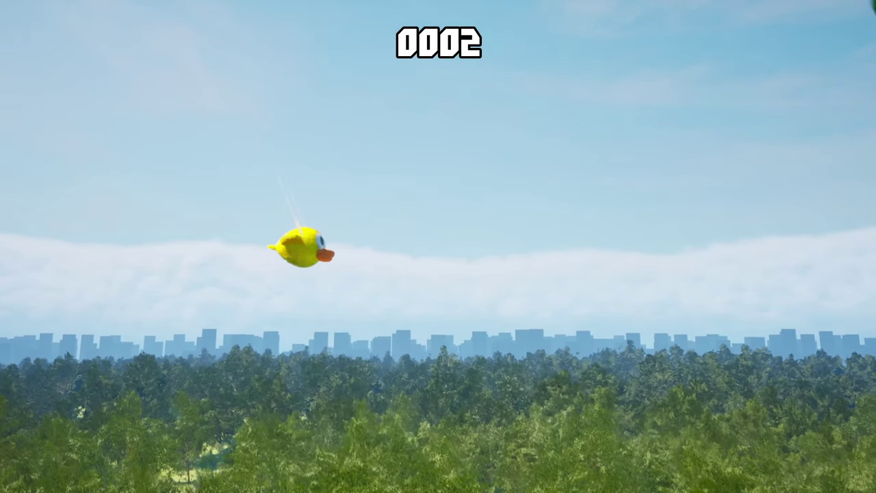
- Flap the bird through the next pipe gap under the night-city sky, reaching score 0003
key(space)
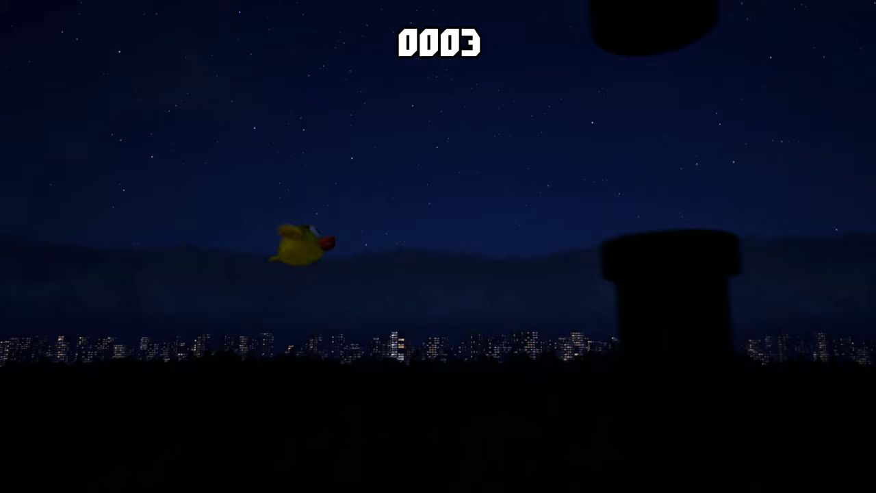
- Steer the bird up and down through successive night-city pipe gaps, raising the score to 0015
key(Down)
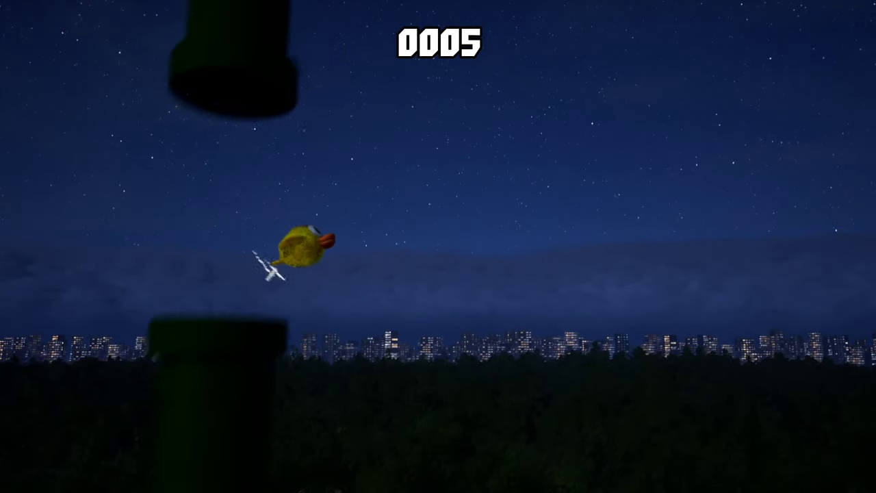
key(Down)
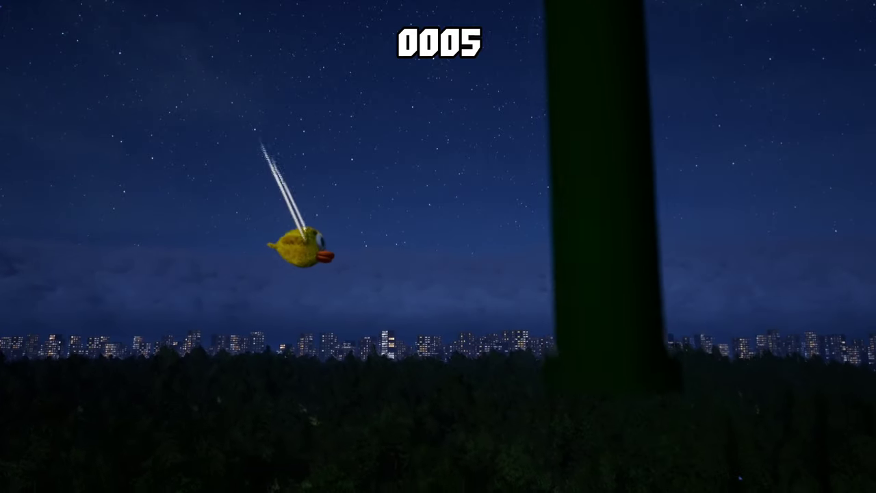
key(Down)
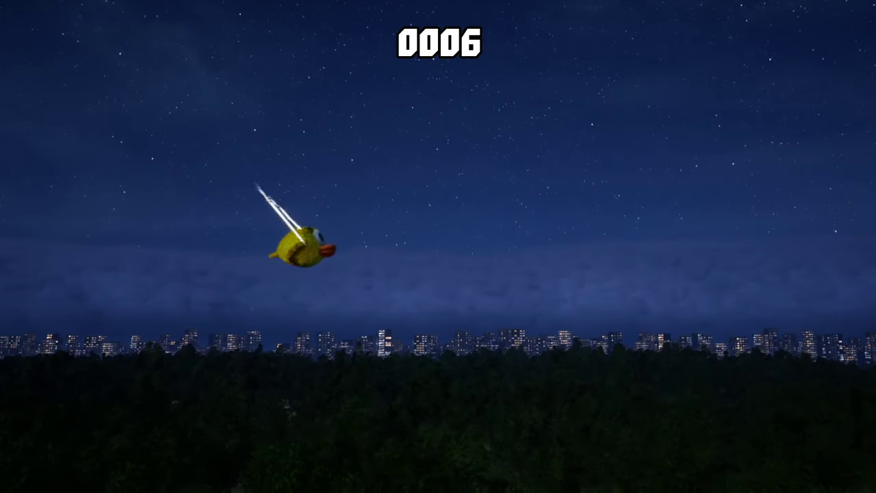
key(Down)
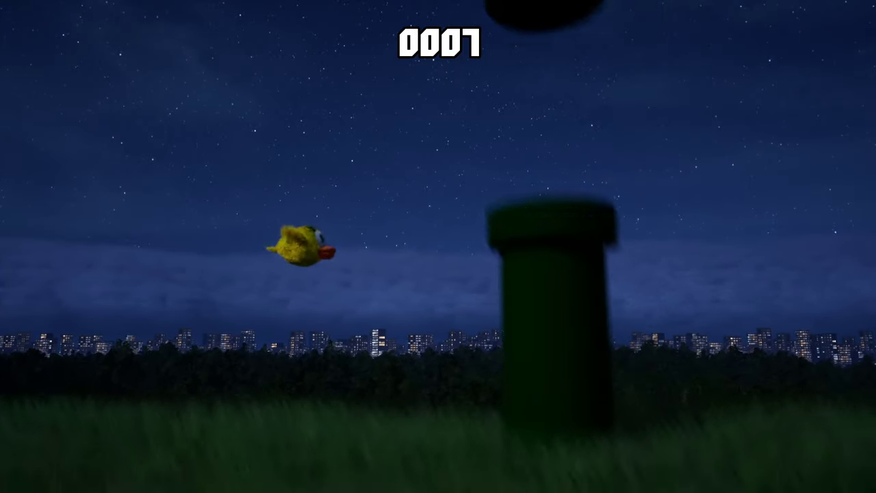
key(Up)
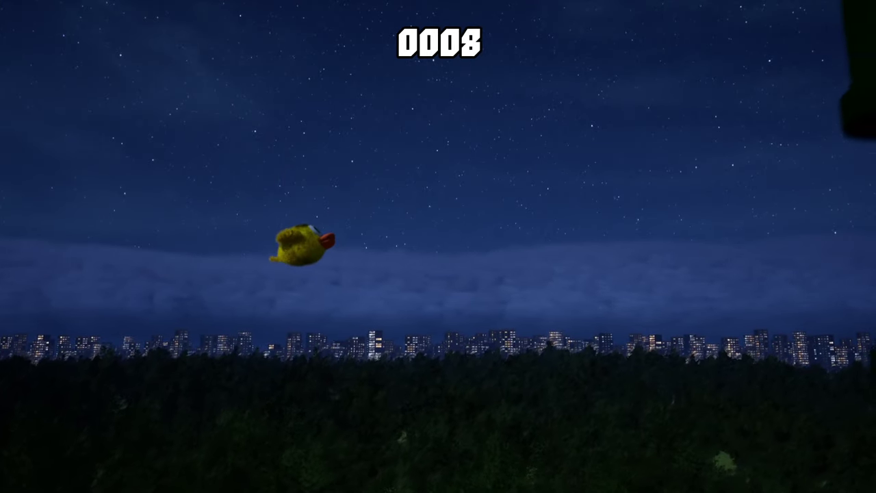
key(Up)
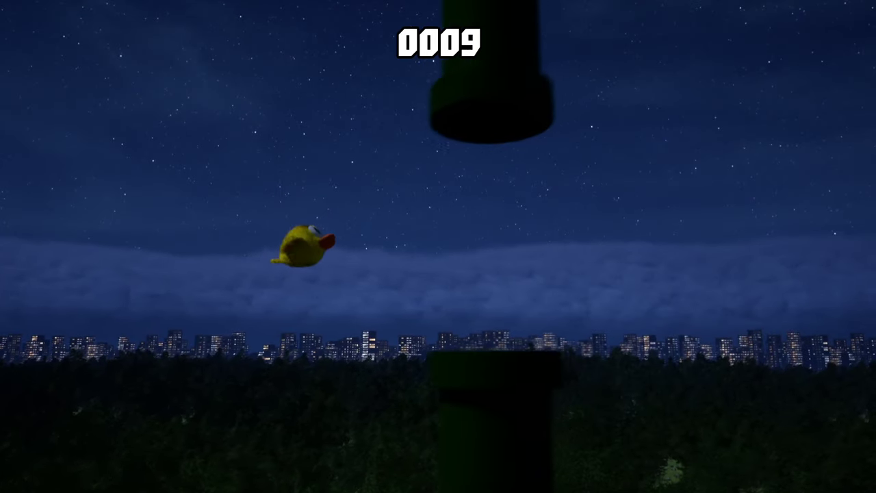
key(Up)
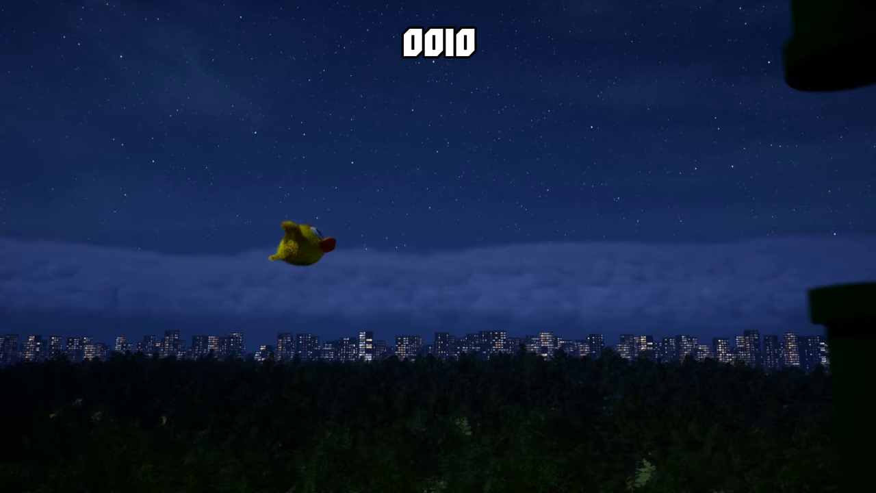
key(Down)
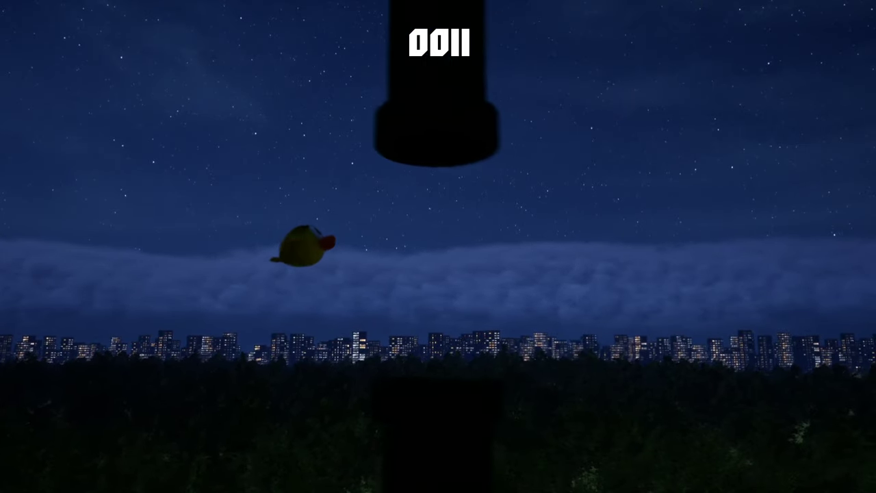
key(Down)
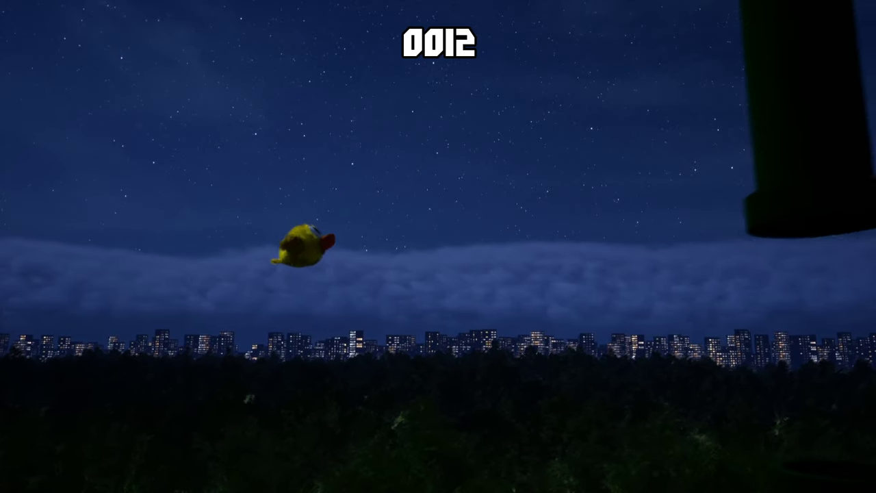
key(Down)
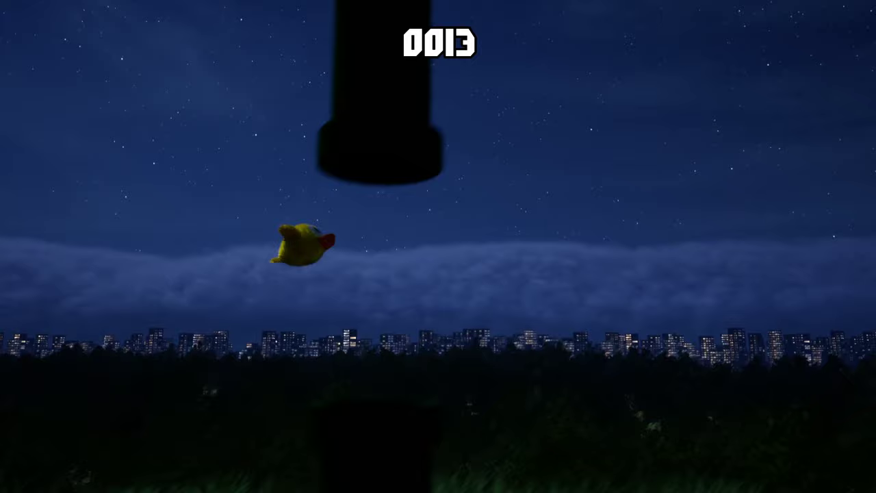
key(Down)
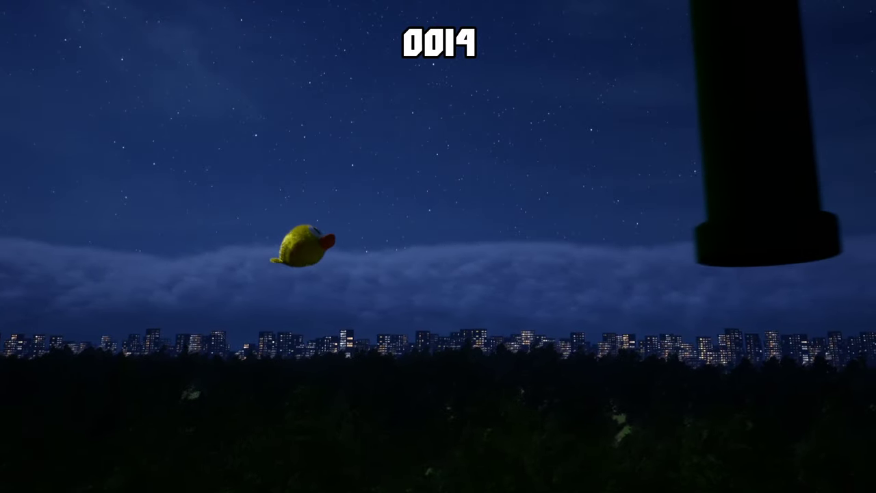
key(Down)
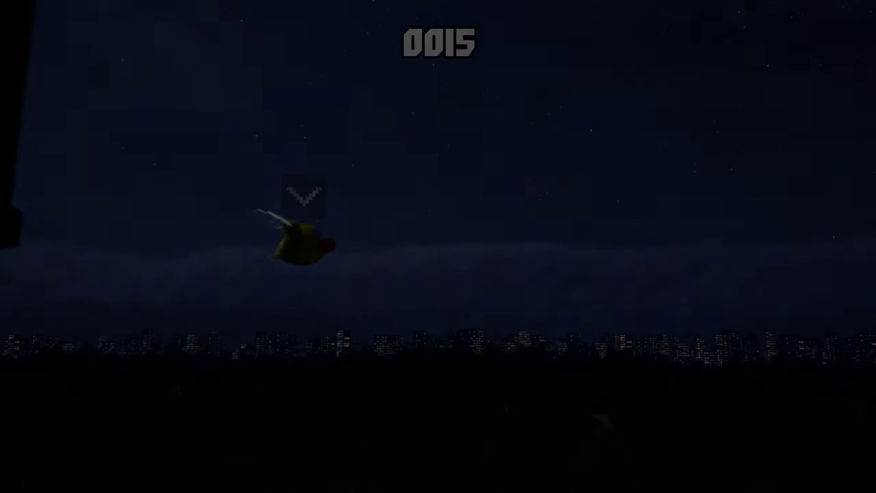